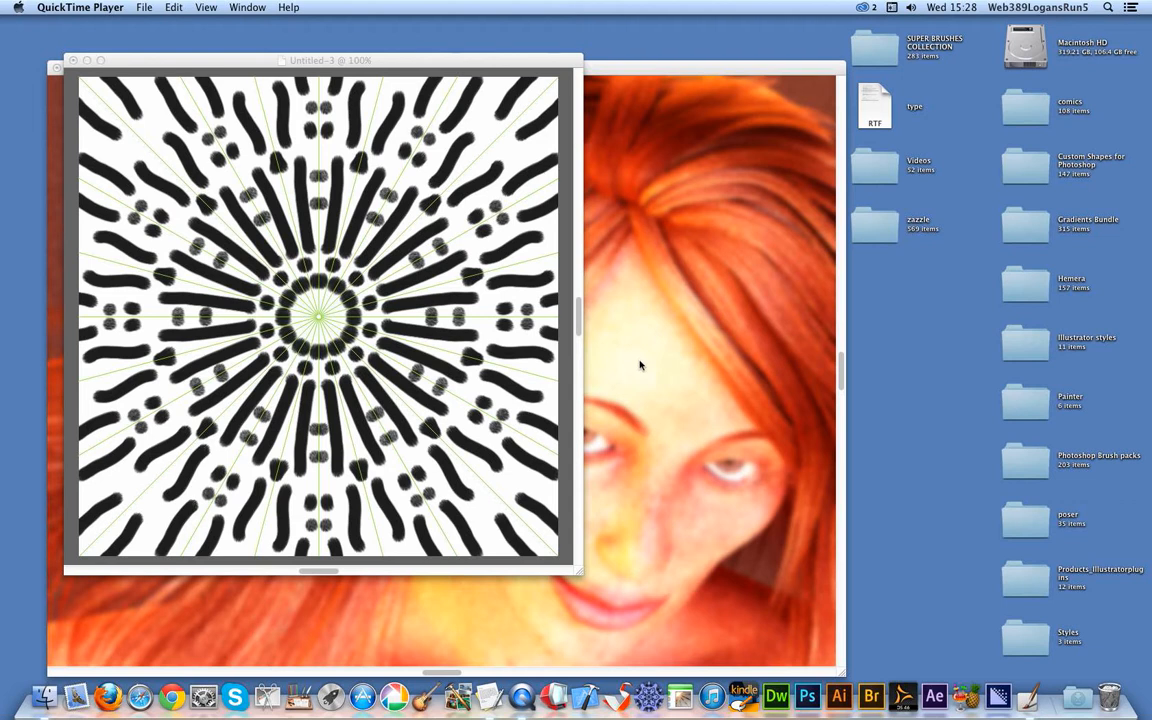
Select the entire black-and-white kaleidoscope canvas and capture it as a paper texture named Kaled10.
{"action": "left_click", "coordinate": [494, 71]}
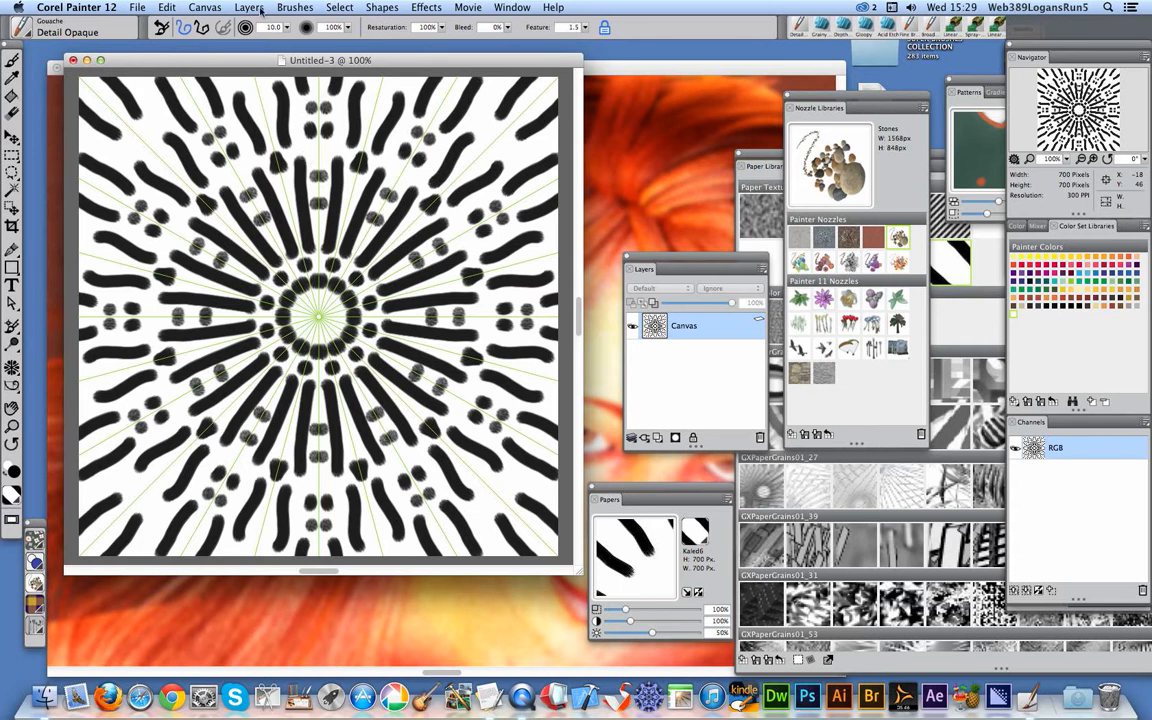
{"action": "left_click", "coordinate": [341, 7]}
{"action": "left_click", "coordinate": [341, 23]}
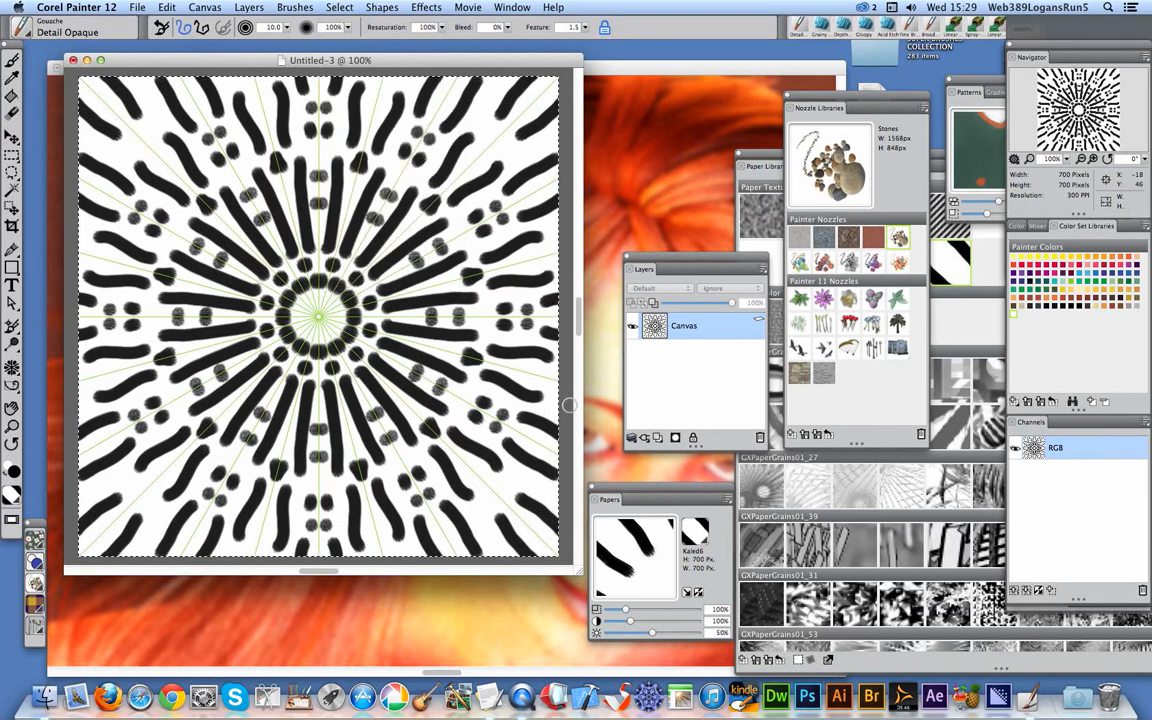
{"action": "left_click_drag", "start_coordinate": [616, 486], "coordinate": [567, 464]}
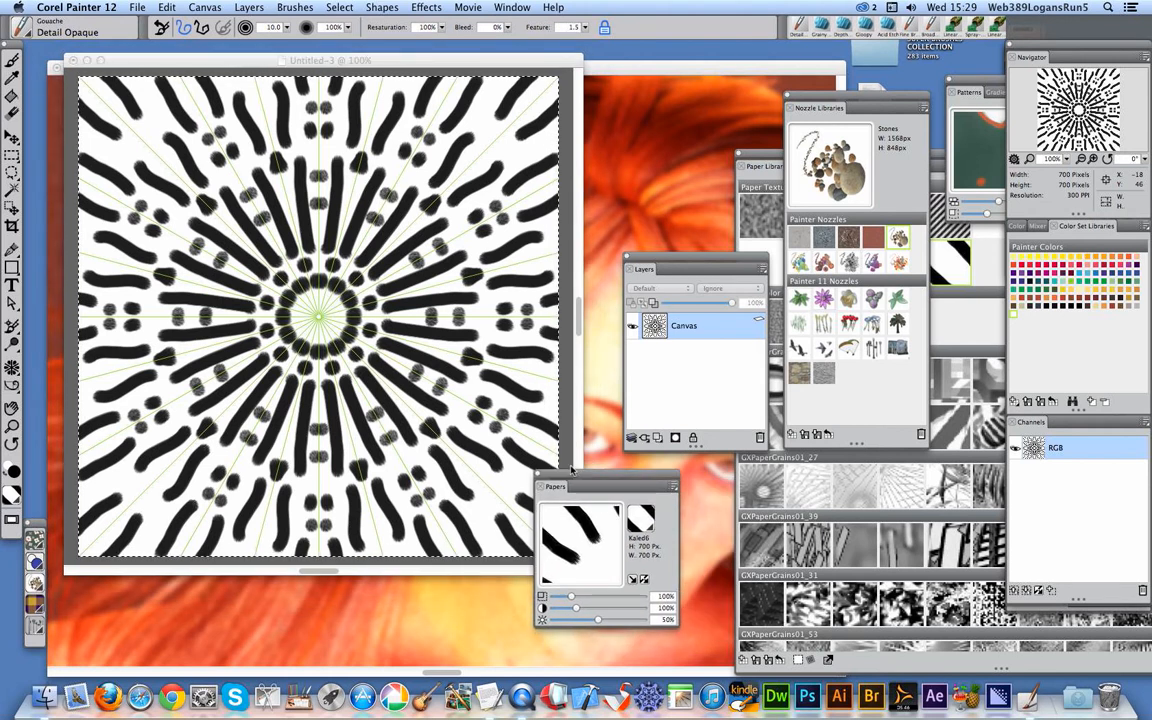
{"action": "left_click", "coordinate": [501, 8]}
{"action": "mouse_move", "coordinate": [576, 267]}
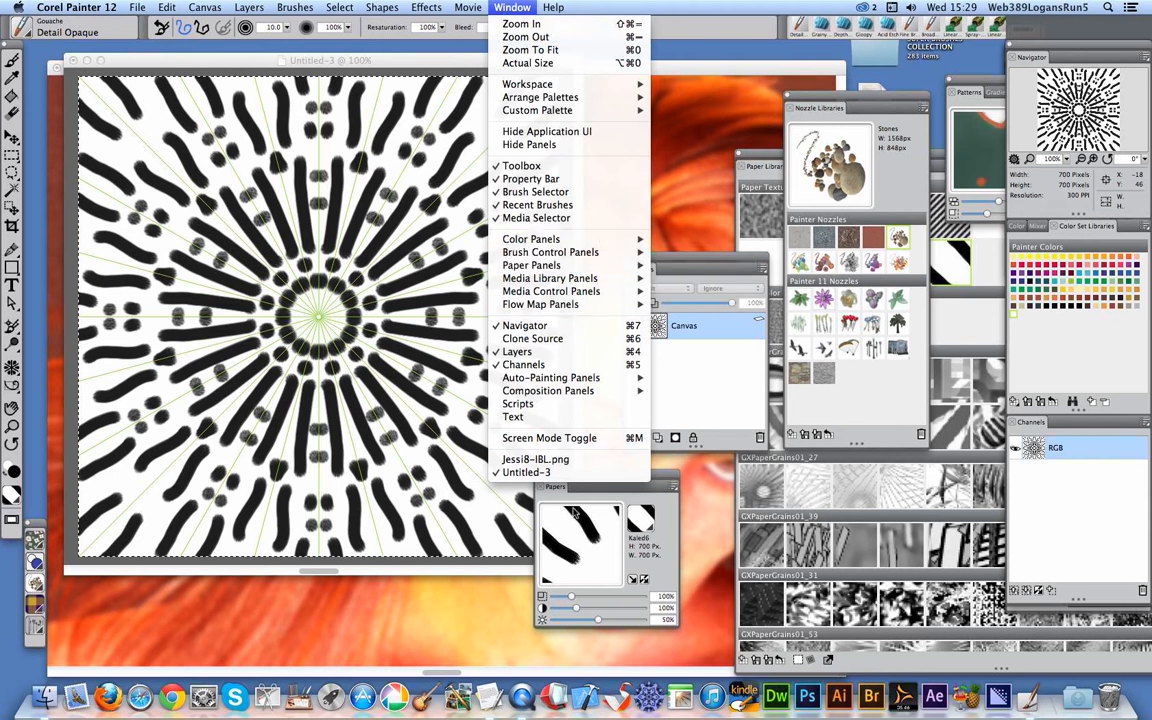
{"action": "left_click", "coordinate": [659, 474]}
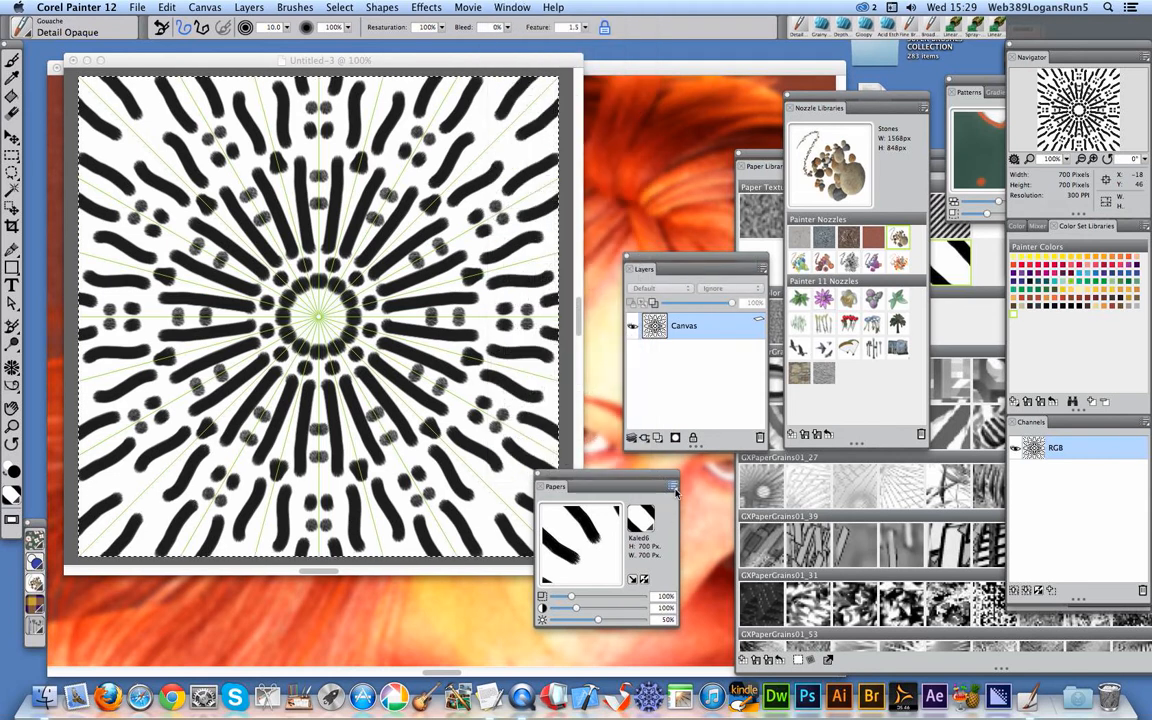
{"action": "left_click", "coordinate": [673, 487]}
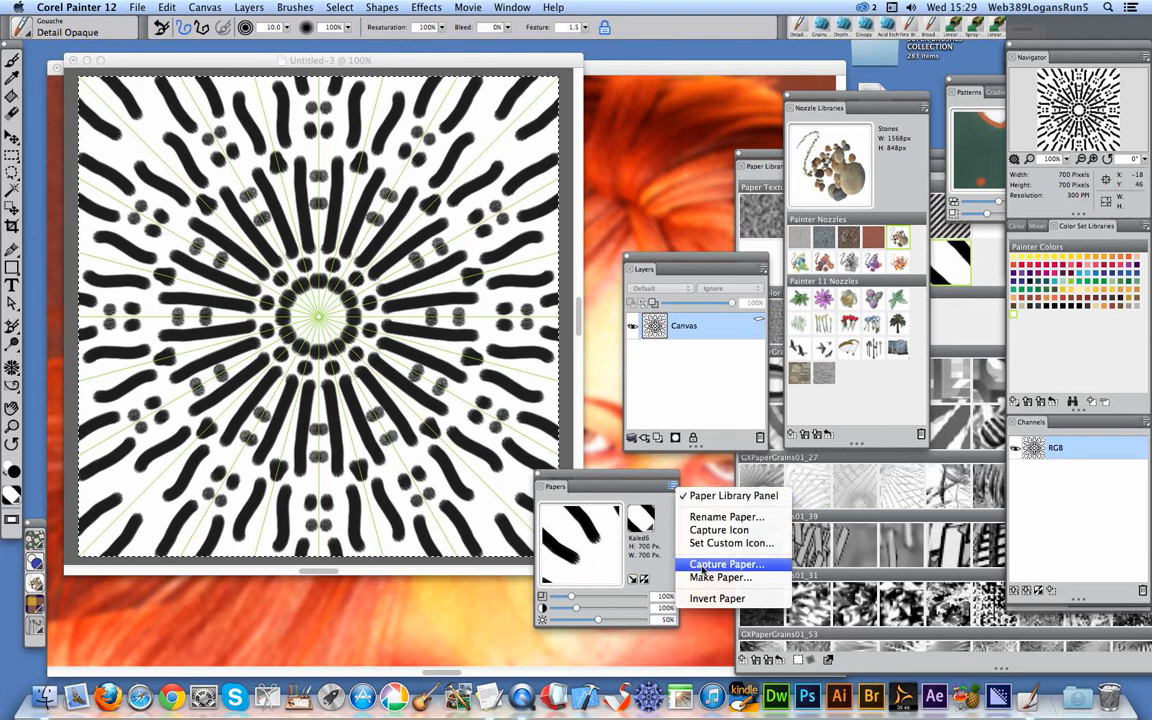
{"action": "left_click", "coordinate": [703, 566]}
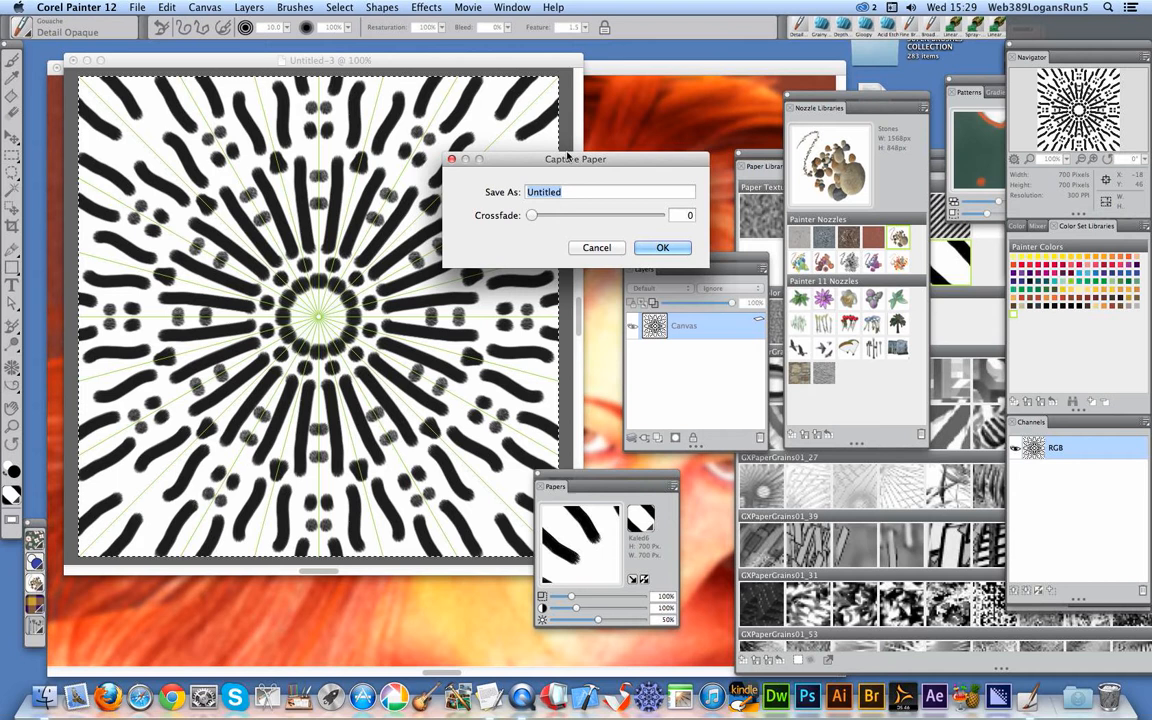
{"action": "type", "text": "Kaled10"}
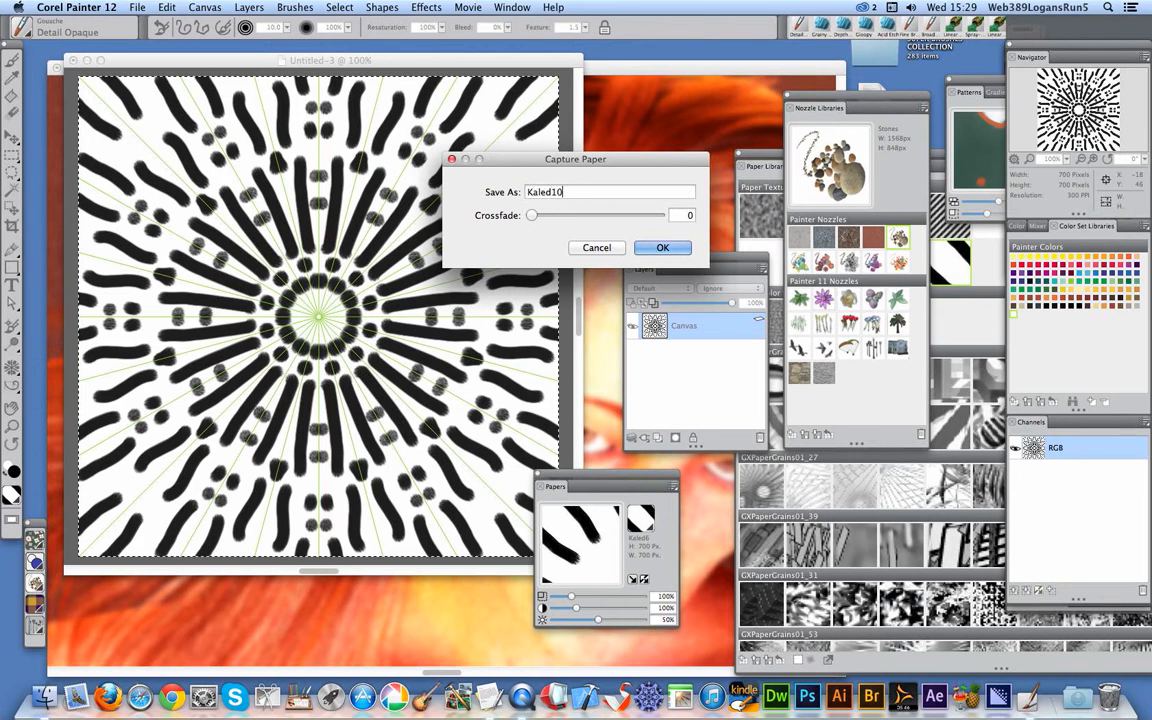
{"action": "left_click", "coordinate": [662, 247]}
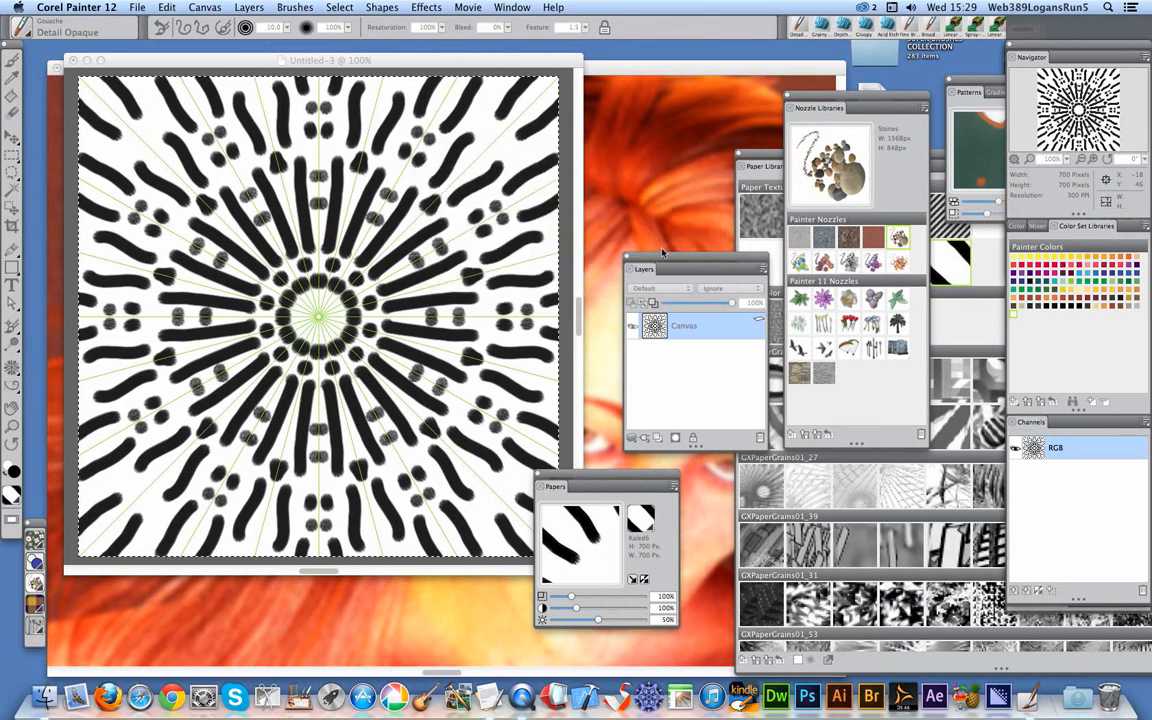
Bring the Jessi8-IBL.png portrait to the front and choose Kaled10 from the paper library as the current paper.
{"action": "left_click_drag", "start_coordinate": [762, 153], "coordinate": [568, 112]}
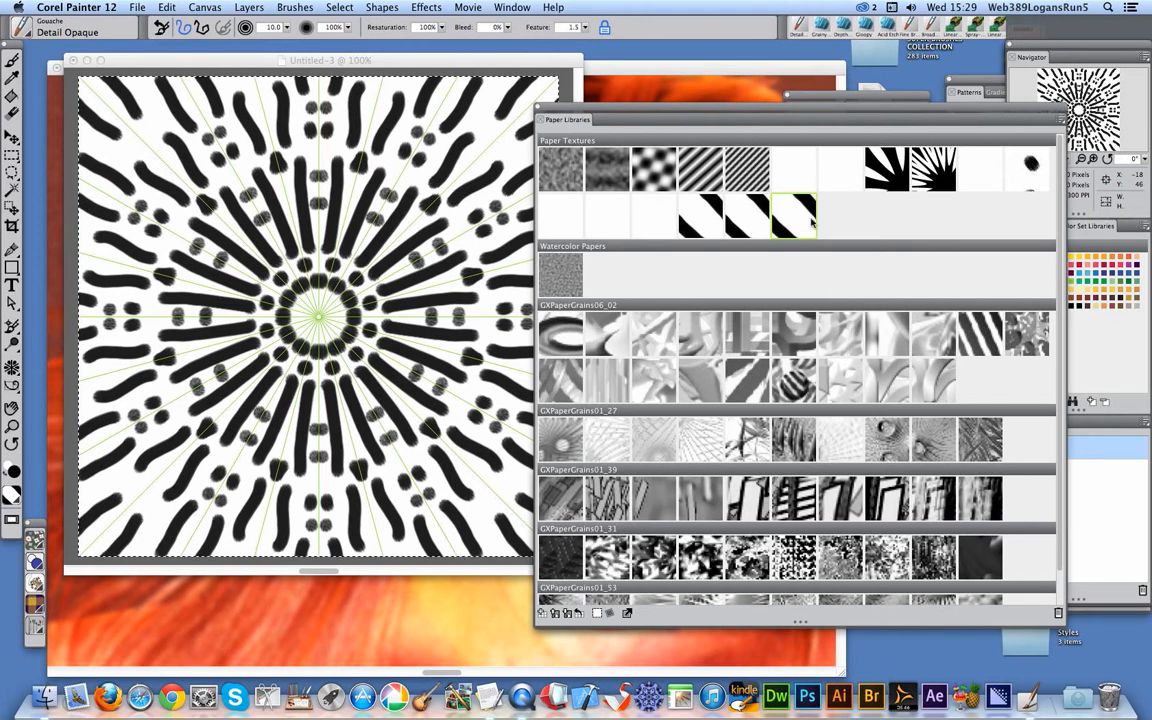
{"action": "left_click", "coordinate": [753, 222]}
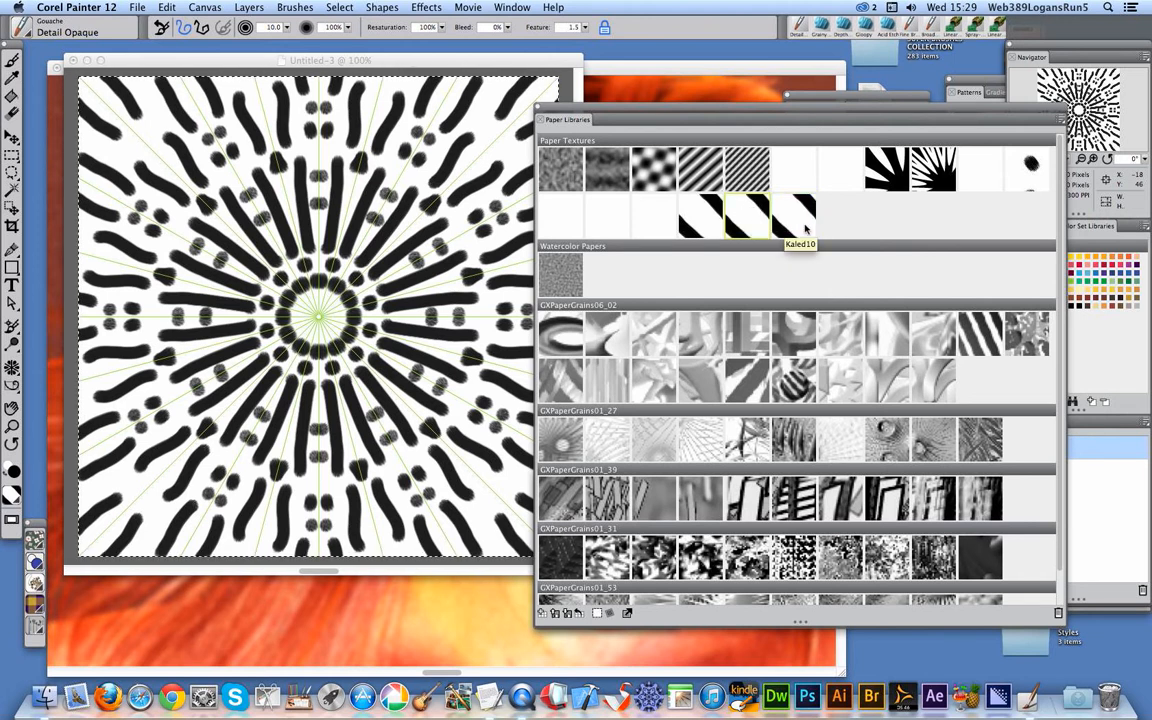
{"action": "left_click", "coordinate": [806, 230]}
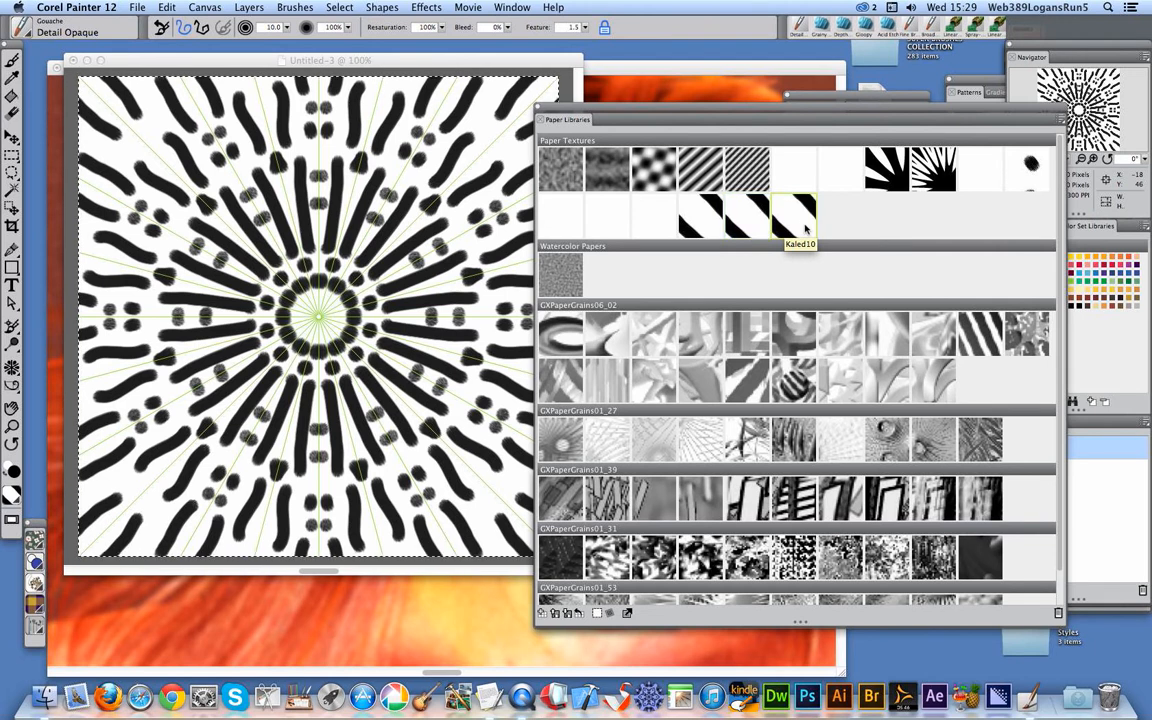
{"action": "left_click", "coordinate": [689, 68]}
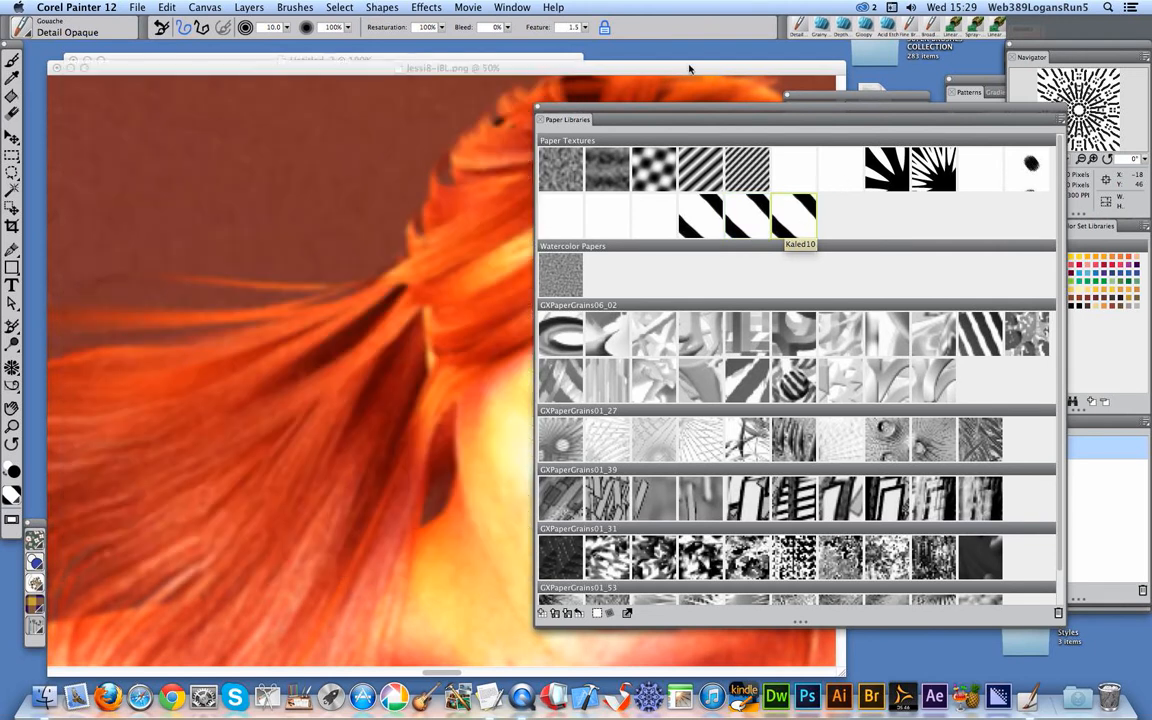
{"action": "left_click_drag", "start_coordinate": [779, 122], "coordinate": [871, 208]}
{"action": "left_click_drag", "start_coordinate": [686, 183], "coordinate": [779, 189]}
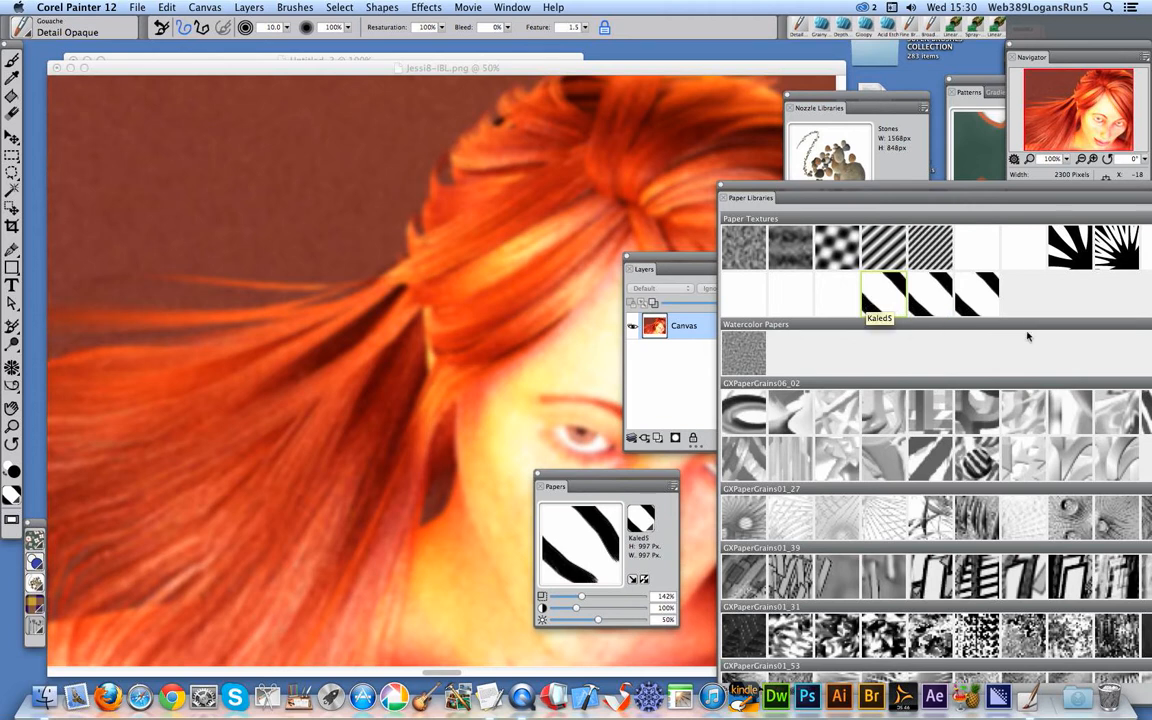
{"action": "left_click", "coordinate": [978, 306]}
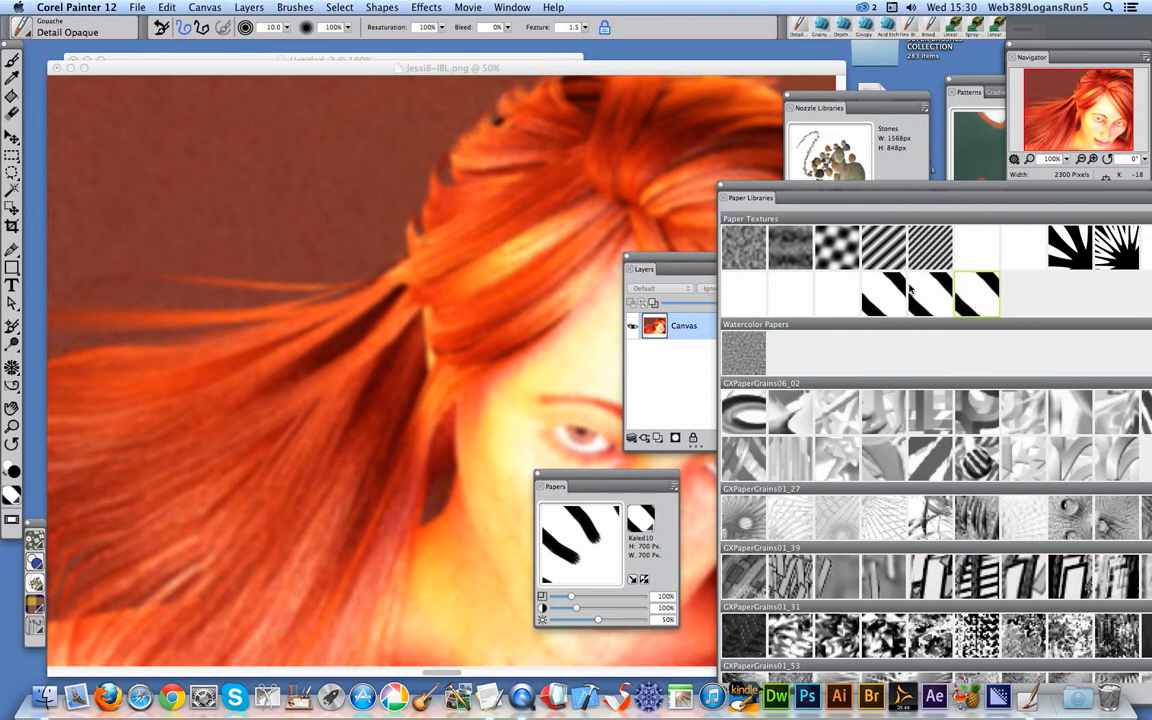
Apply the Custom Tile effect to the portrait using the Kaled10 paper.
{"action": "left_click", "coordinate": [426, 8]}
{"action": "left_click", "coordinate": [430, 22]}
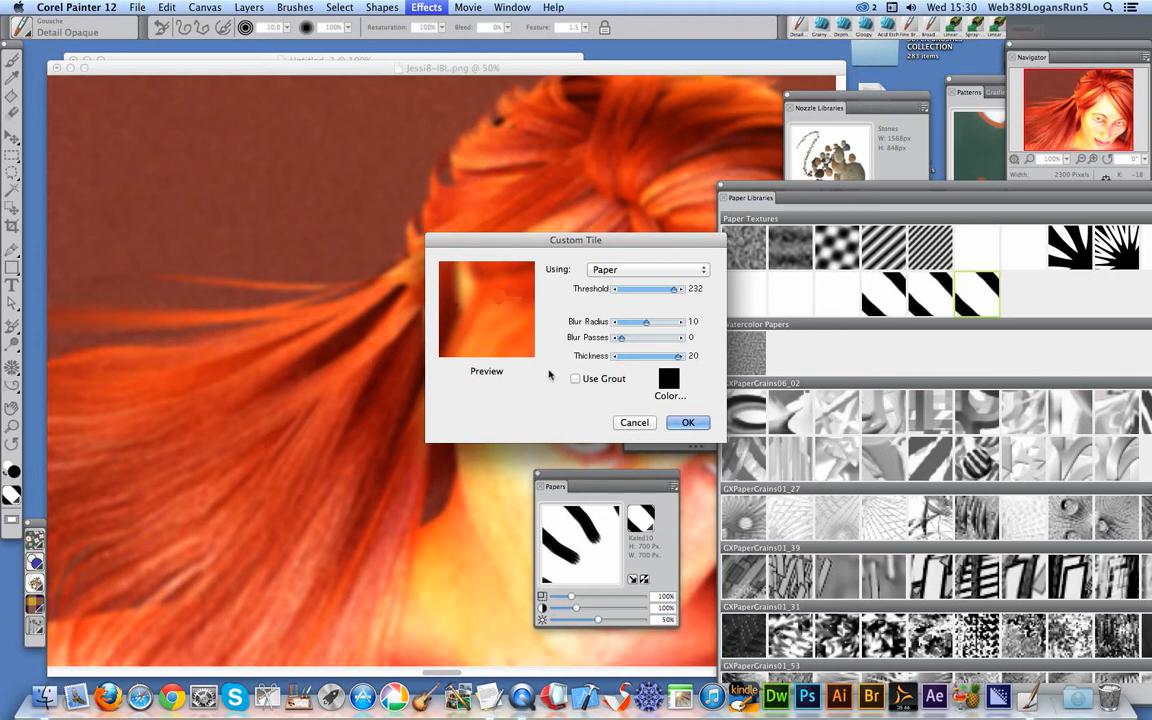
{"action": "left_click_drag", "start_coordinate": [509, 293], "coordinate": [516, 335]}
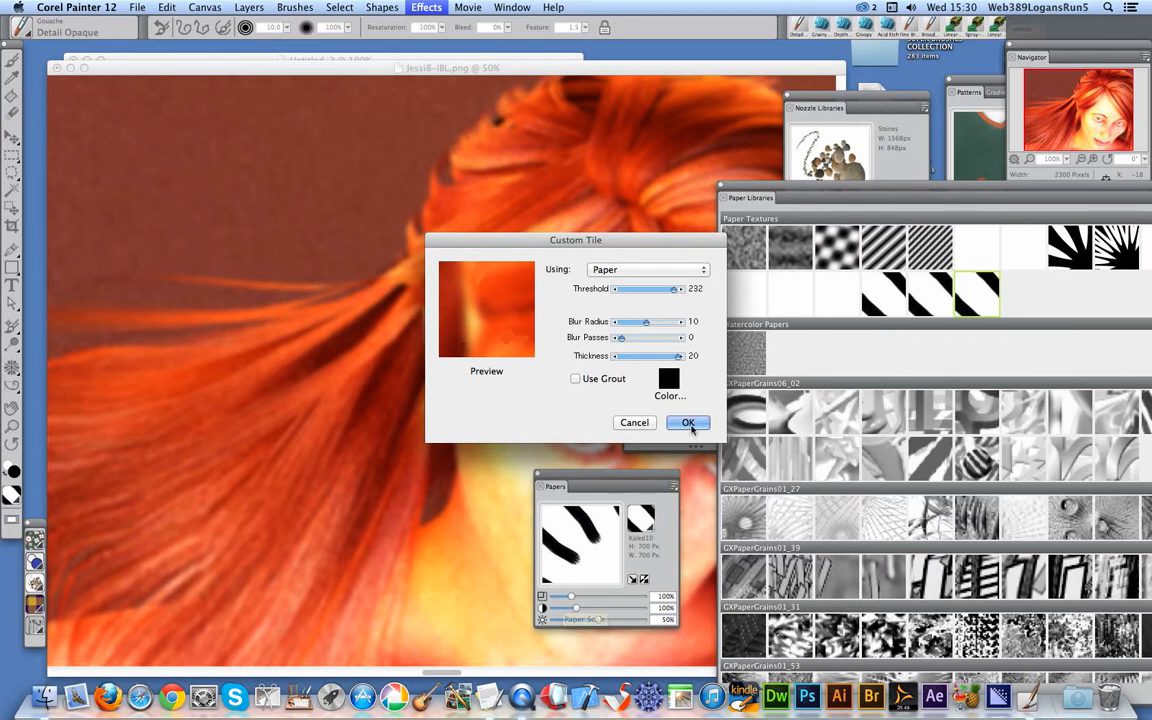
{"action": "left_click", "coordinate": [688, 424]}
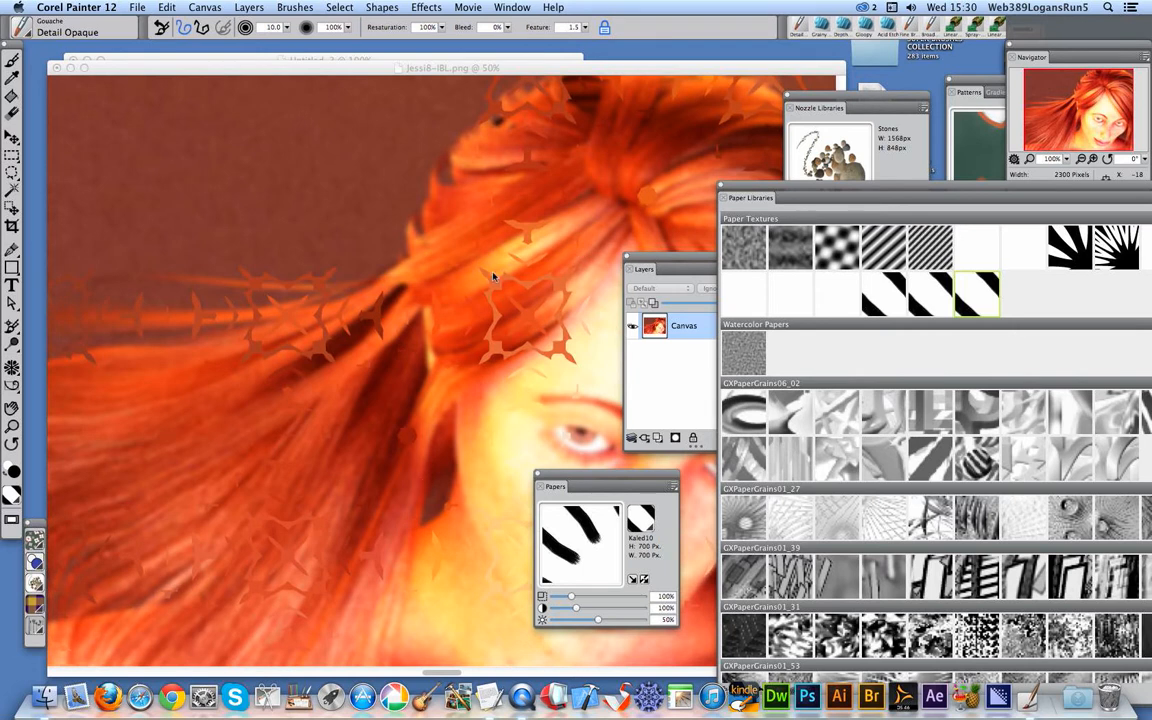
Reduce the paper scale to 53% and apply Custom Tile to the portrait with threshold 235 and thickness 18.
{"action": "left_click_drag", "start_coordinate": [570, 598], "coordinate": [561, 597]}
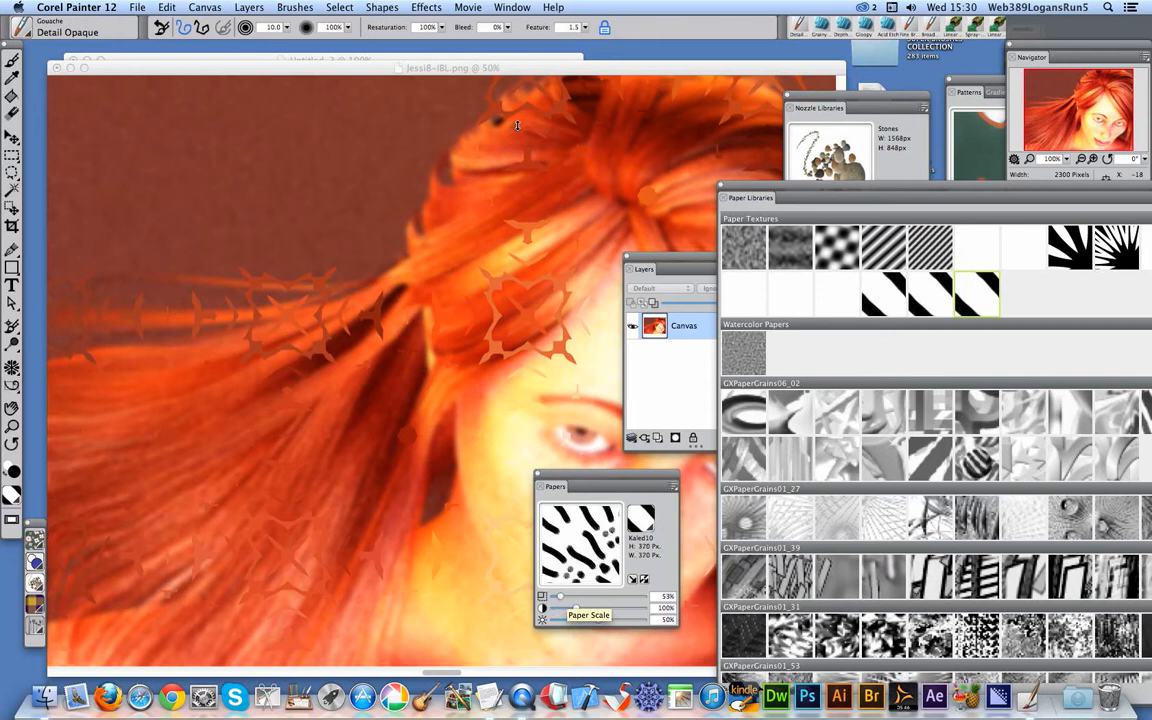
{"action": "left_click", "coordinate": [426, 7]}
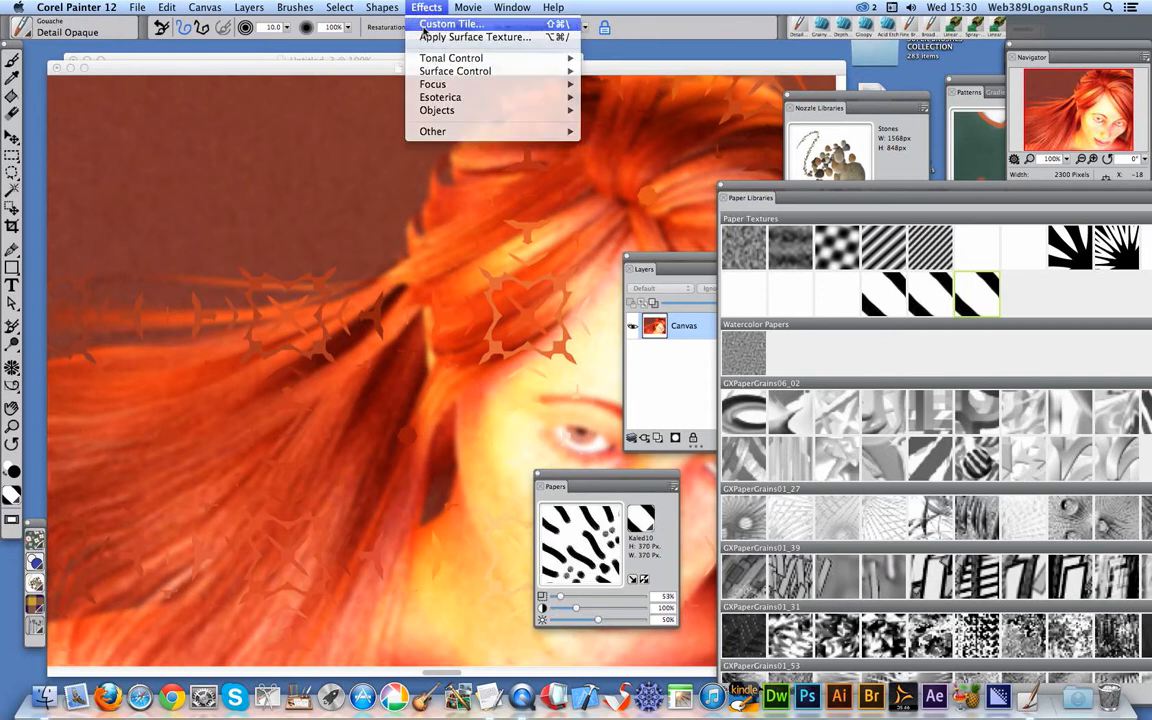
{"action": "left_click", "coordinate": [450, 23]}
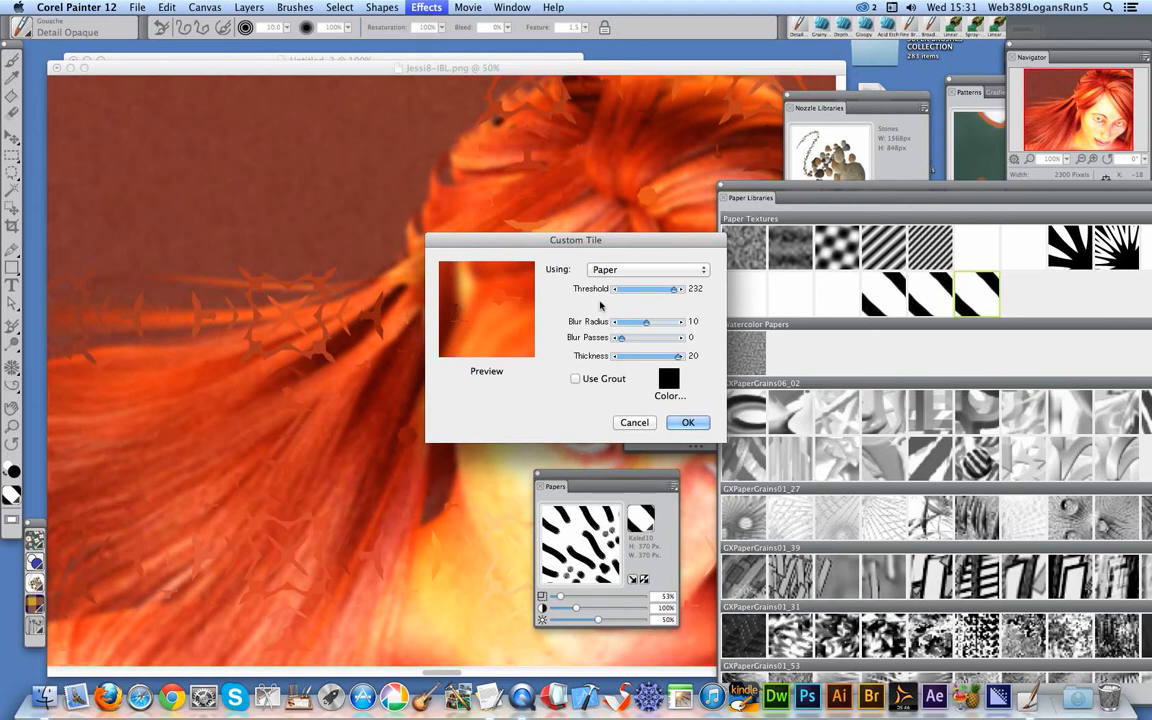
{"action": "left_click_drag", "start_coordinate": [674, 289], "coordinate": [678, 289]}
{"action": "left_click_drag", "start_coordinate": [678, 356], "coordinate": [675, 356]}
{"action": "left_click_drag", "start_coordinate": [492, 307], "coordinate": [367, 298]}
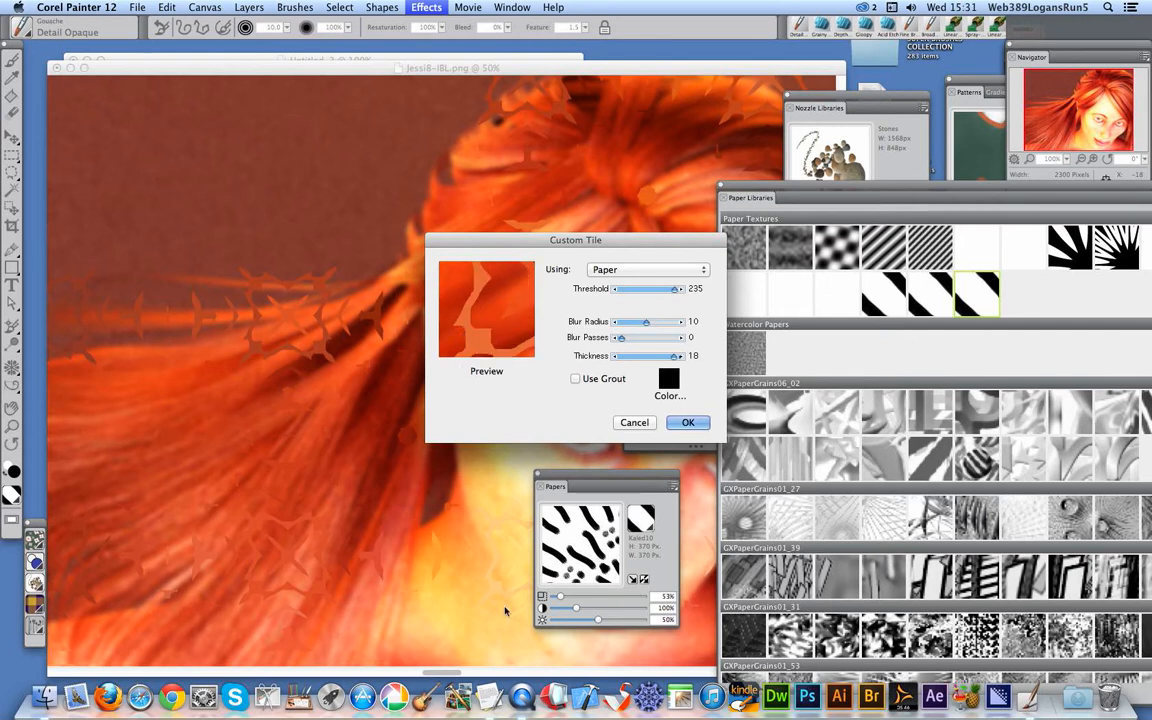
{"action": "left_click_drag", "start_coordinate": [477, 276], "coordinate": [511, 304]}
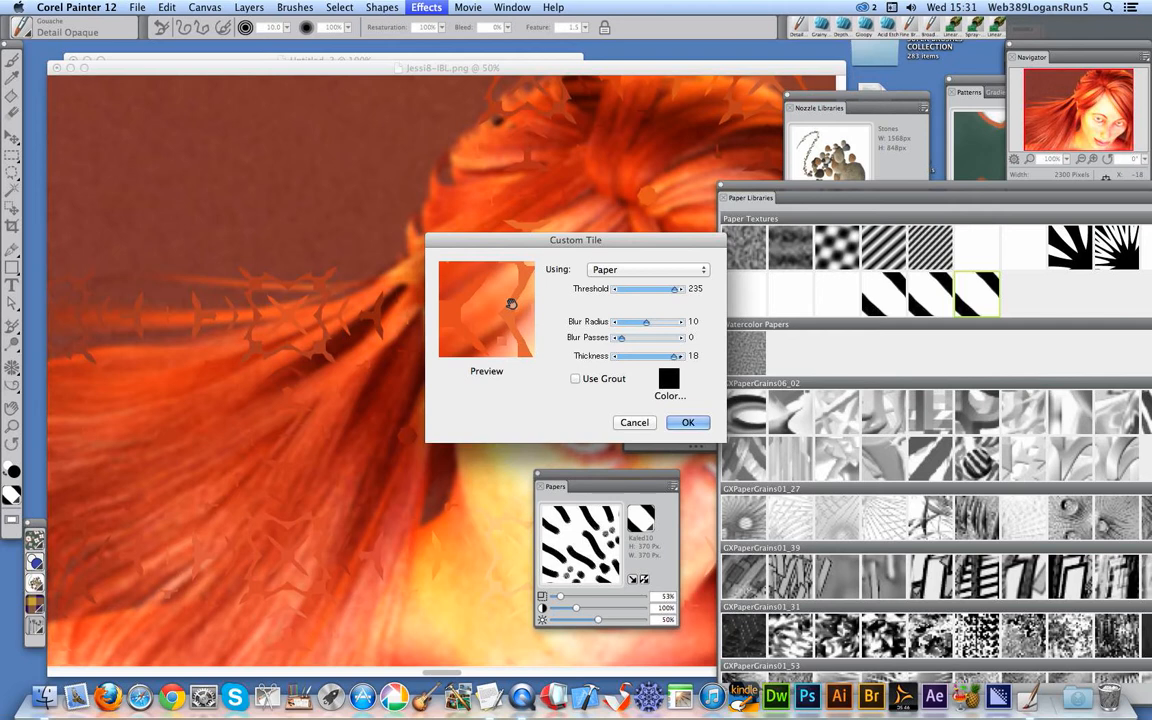
{"action": "mouse_move", "coordinate": [519, 303]}
{"action": "left_mouse_down"}
{"action": "mouse_move", "coordinate": [432, 337]}
{"action": "mouse_move", "coordinate": [501, 311]}
{"action": "mouse_move", "coordinate": [454, 329]}
{"action": "mouse_move", "coordinate": [488, 257]}
{"action": "mouse_move", "coordinate": [445, 281]}
{"action": "mouse_move", "coordinate": [432, 324]}
{"action": "mouse_move", "coordinate": [527, 289]}
{"action": "left_mouse_up"}
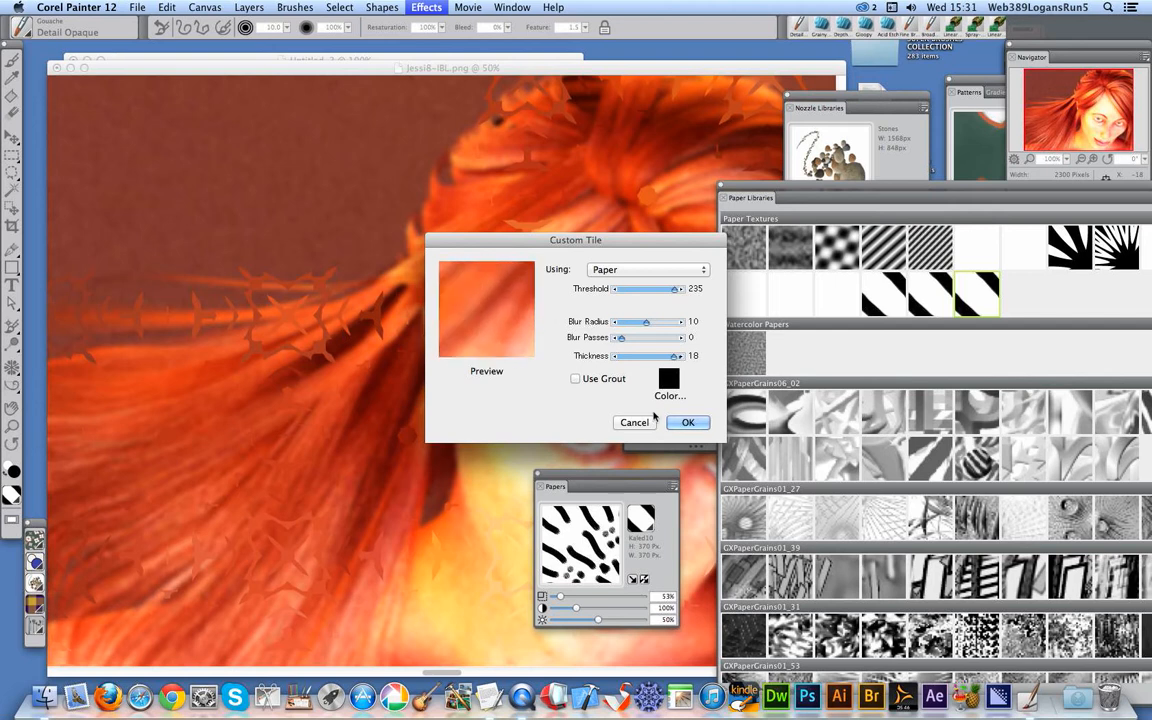
{"action": "left_click", "coordinate": [686, 421]}
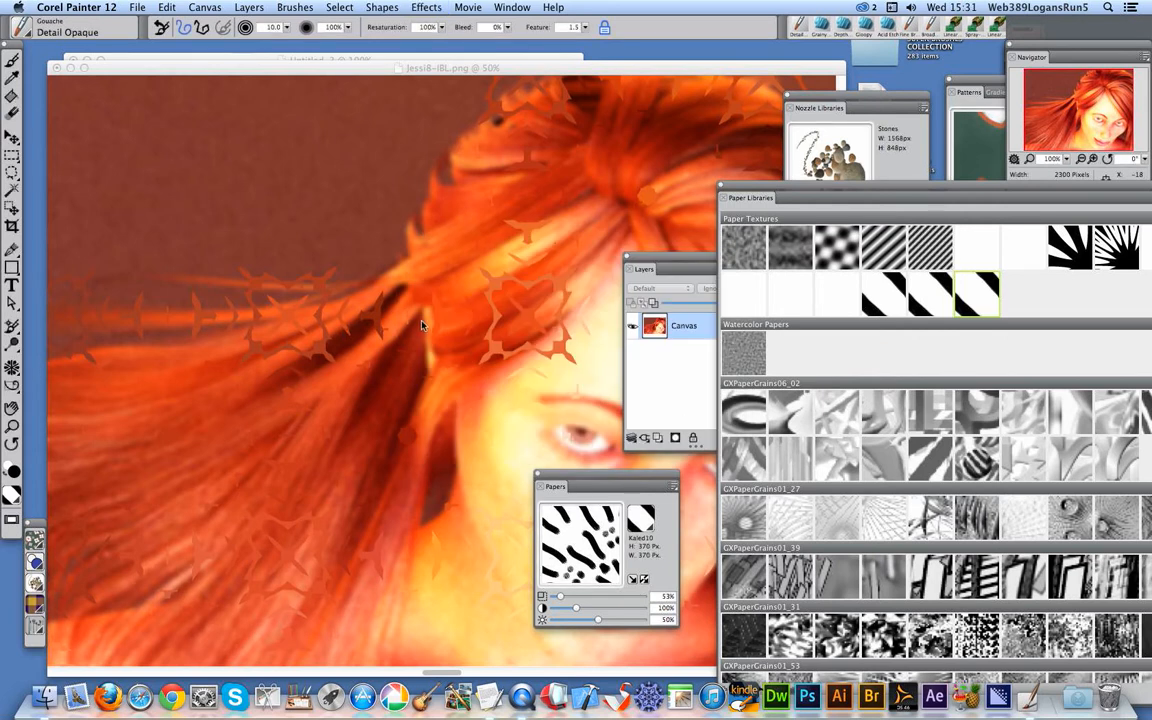
Enlarge the paper scale to 169% and apply Custom Tile to the portrait with blur radius 7 and thickness 20.
{"action": "left_click_drag", "start_coordinate": [574, 598], "coordinate": [593, 597]}
{"action": "left_click", "coordinate": [424, 10]}
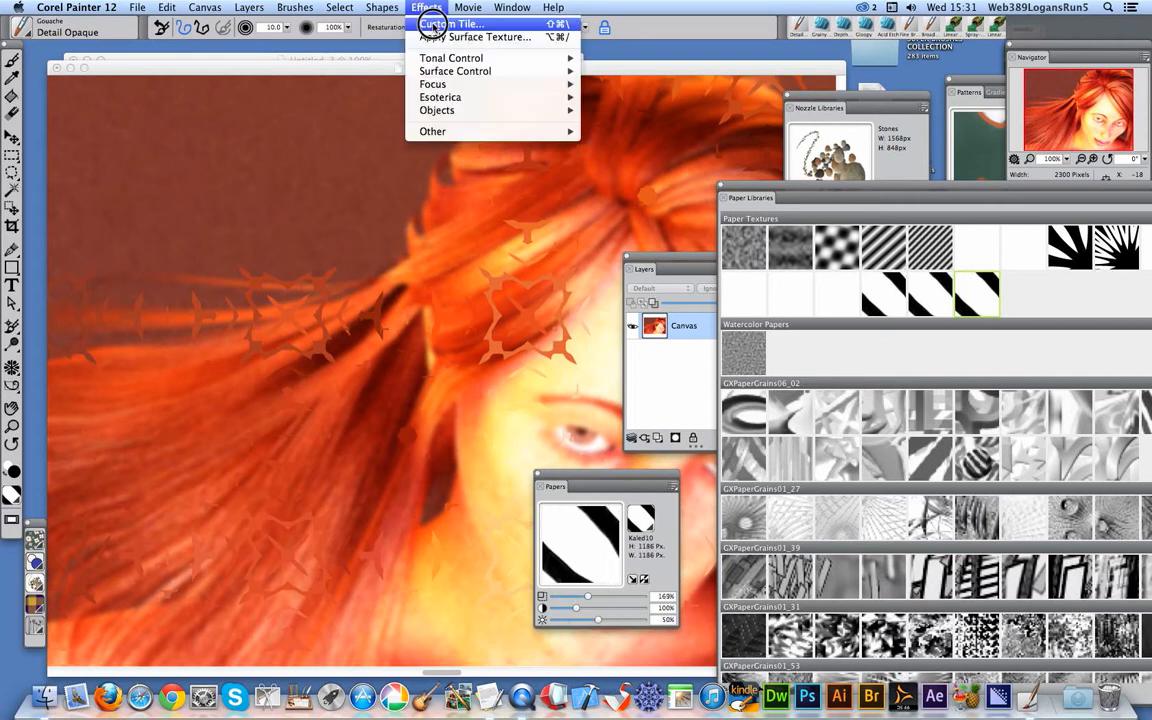
{"action": "left_click", "coordinate": [440, 22]}
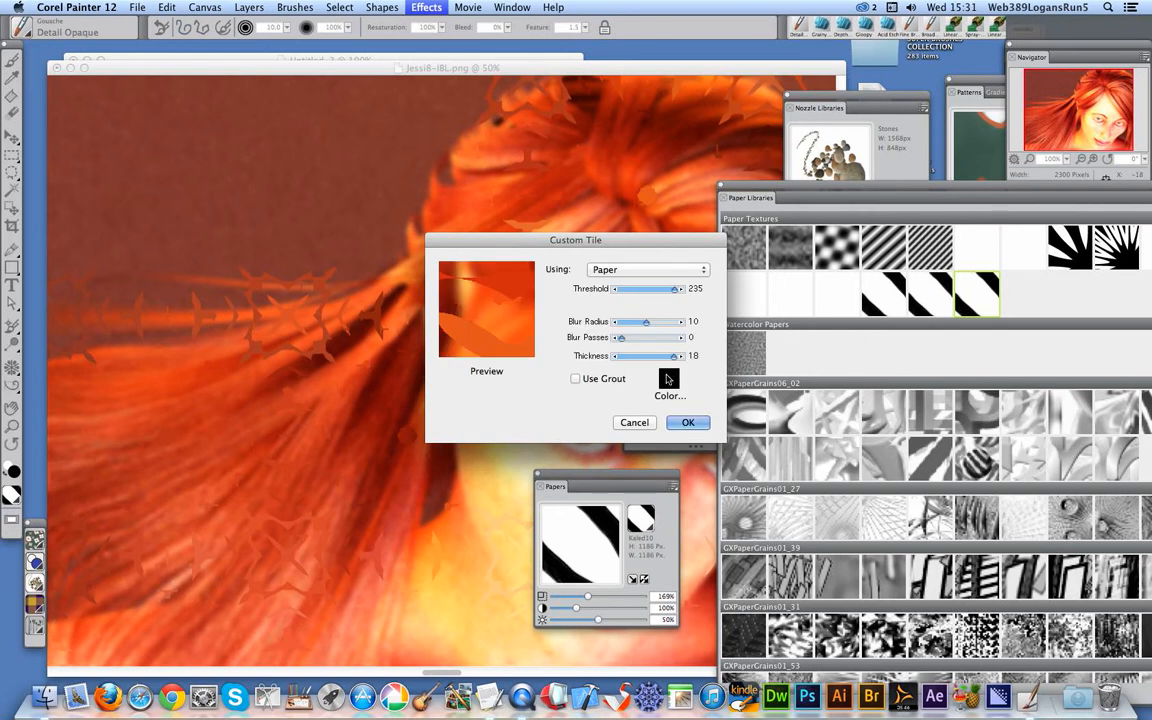
{"action": "left_click_drag", "start_coordinate": [497, 329], "coordinate": [476, 295]}
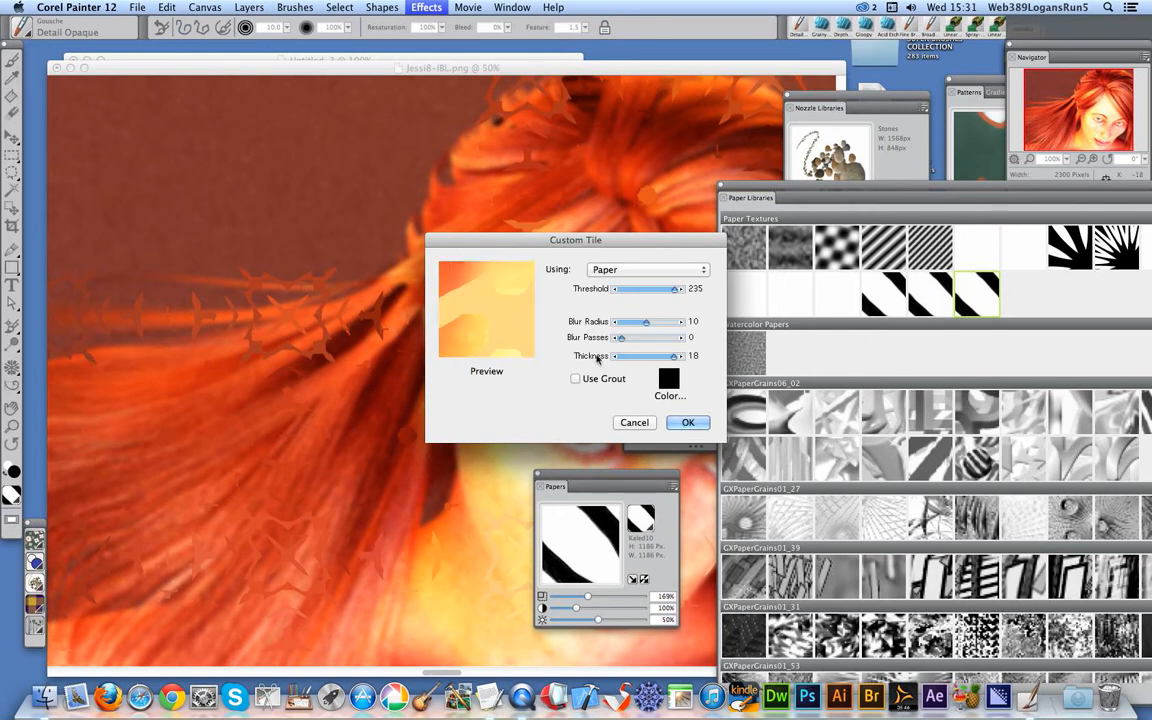
{"action": "left_click", "coordinate": [676, 360]}
{"action": "left_click_drag", "start_coordinate": [677, 360], "coordinate": [636, 322]}
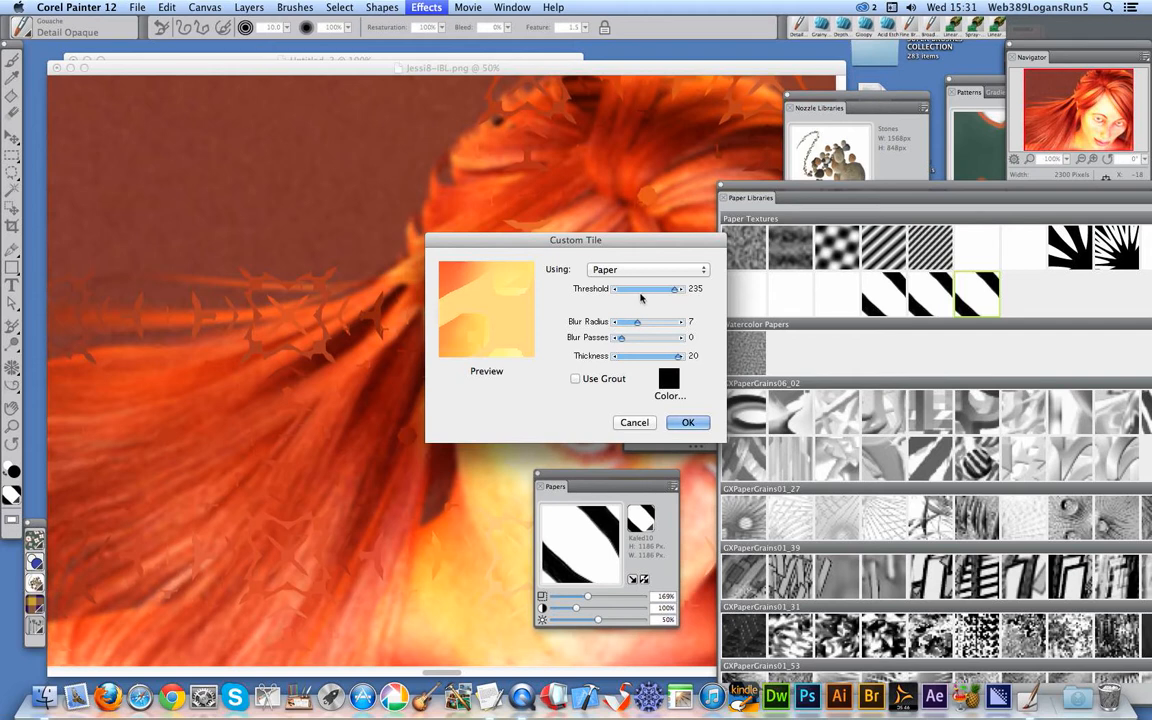
{"action": "left_click", "coordinate": [688, 422]}
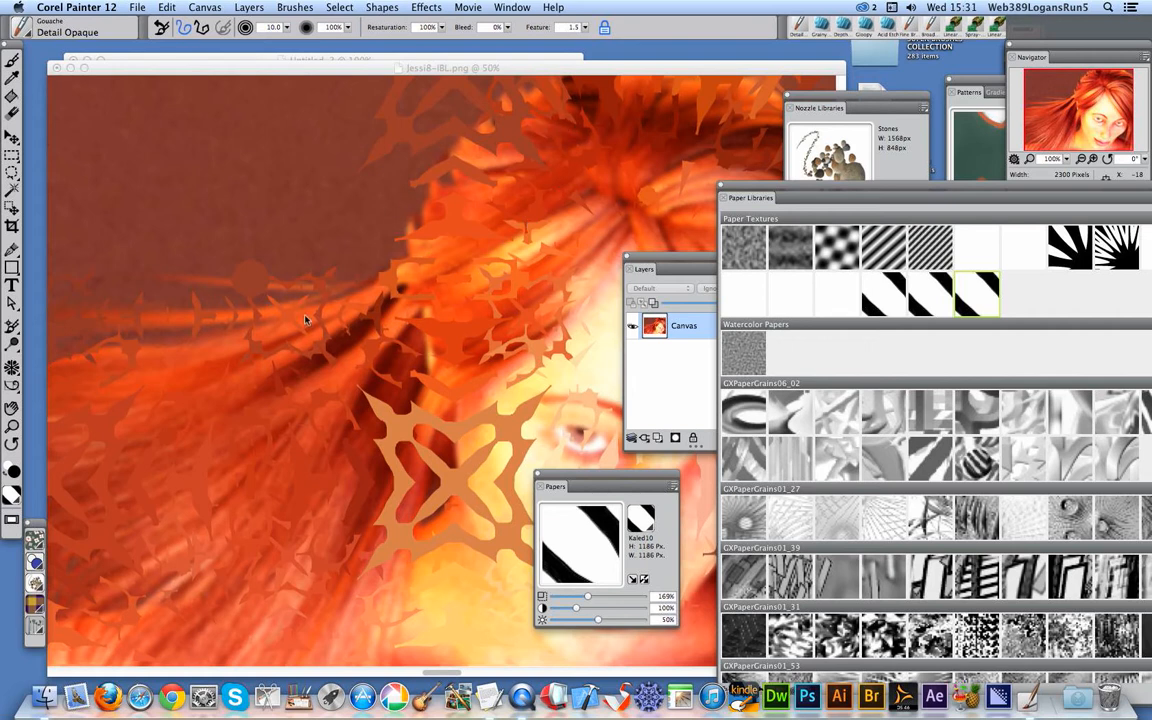
Apply a surface texture using Image Luminance with softness 7.1 and a slightly lowered light, and move the Layers and Papers palettes off the portrait's face.
{"action": "left_click", "coordinate": [425, 8]}
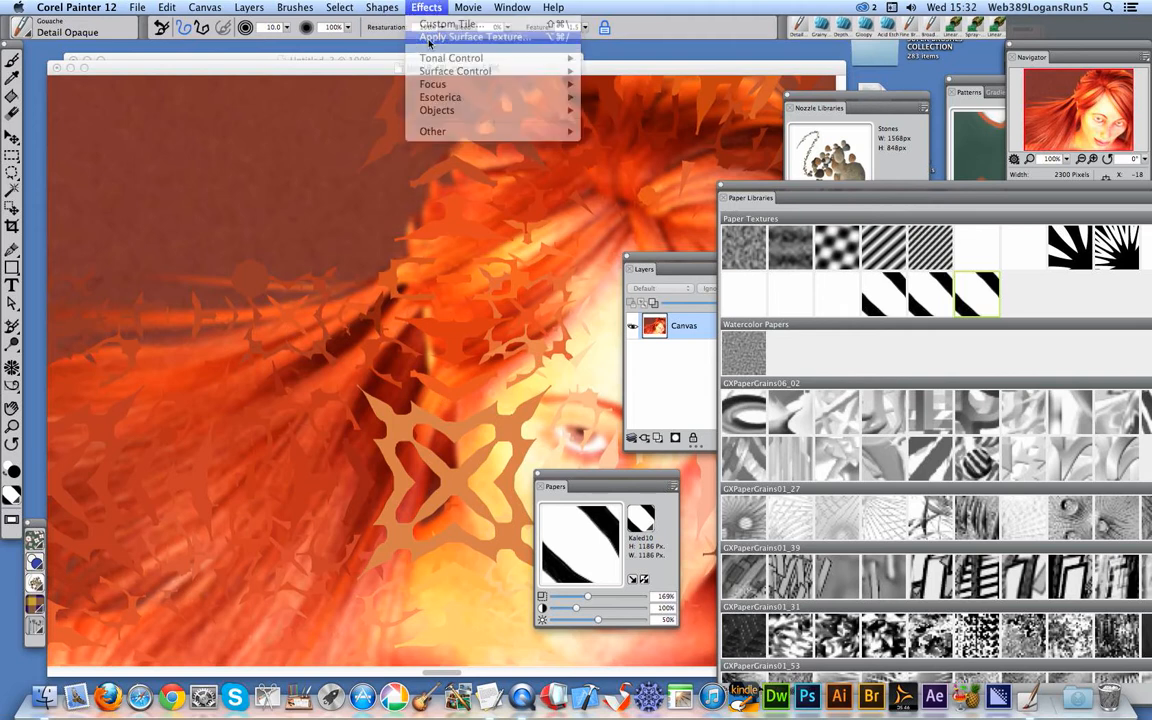
{"action": "left_click", "coordinate": [450, 37]}
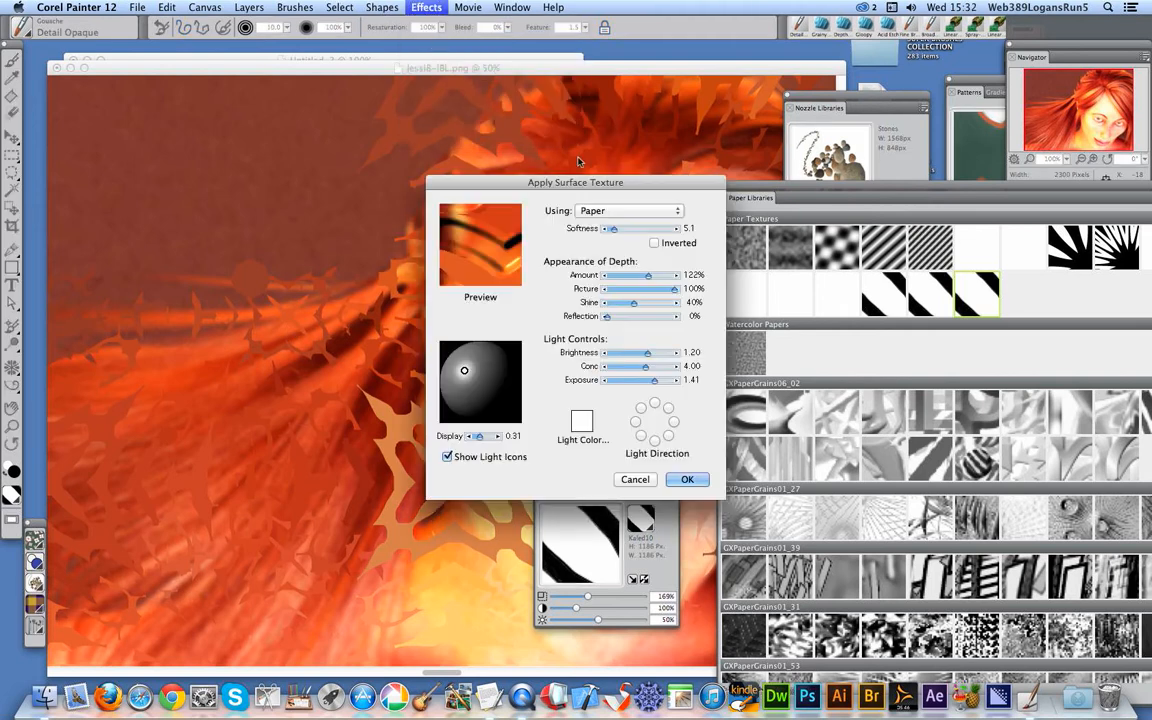
{"action": "left_click", "coordinate": [592, 210]}
{"action": "left_click", "coordinate": [605, 236]}
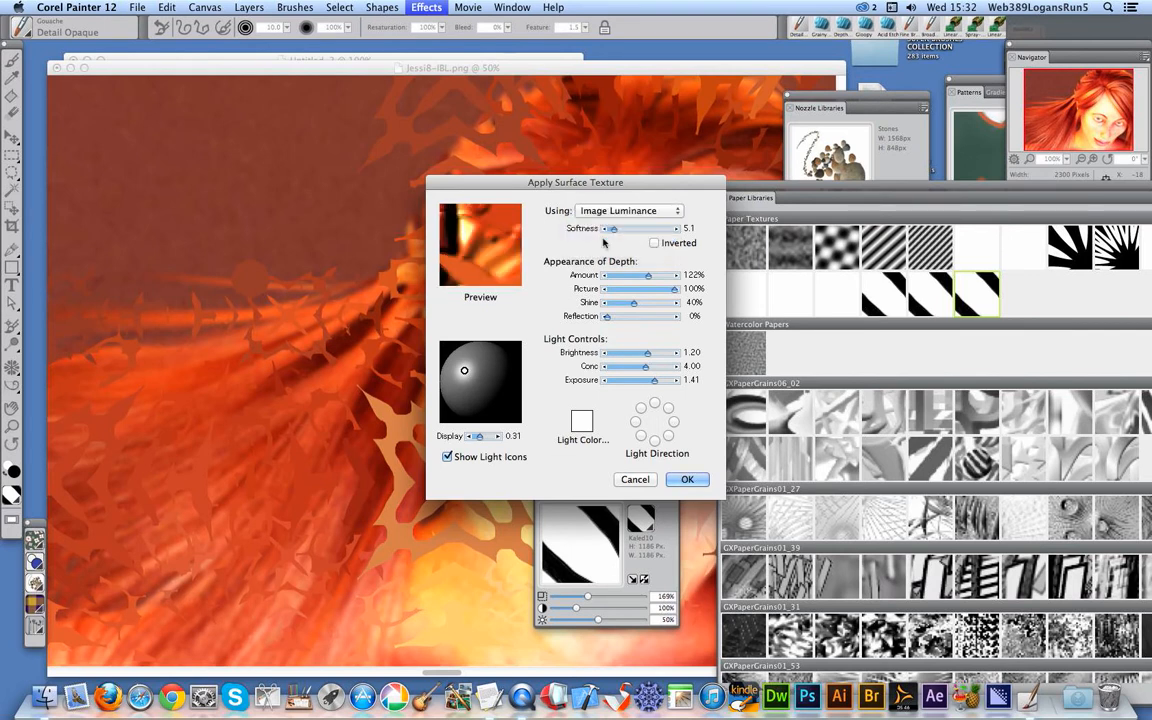
{"action": "left_click", "coordinate": [610, 212]}
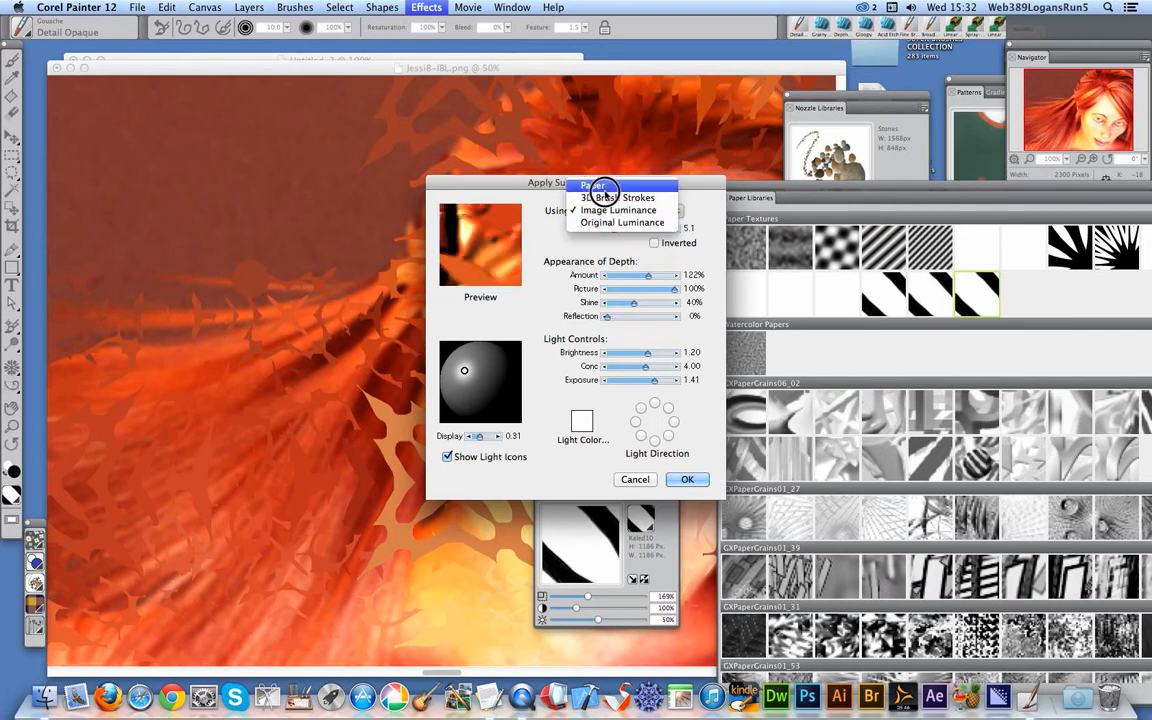
{"action": "left_click", "coordinate": [607, 211]}
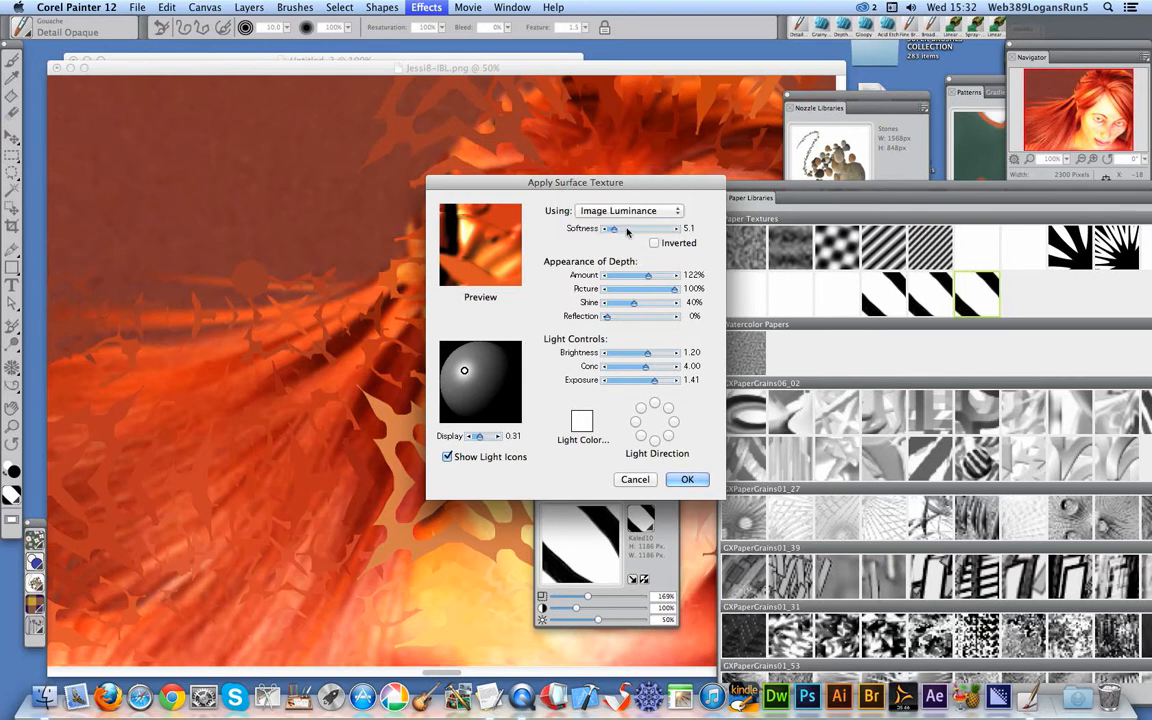
{"action": "left_click_drag", "start_coordinate": [613, 229], "coordinate": [618, 232]}
{"action": "left_click_drag", "start_coordinate": [464, 371], "coordinate": [462, 379]}
{"action": "left_click", "coordinate": [462, 379]}
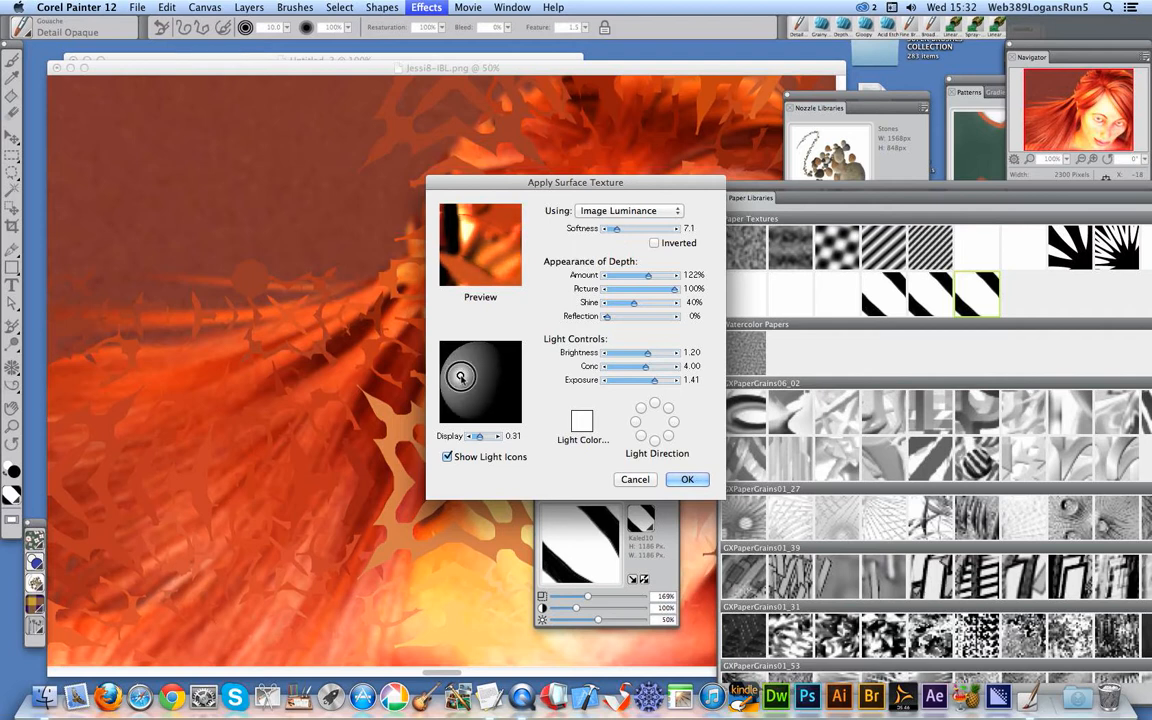
{"action": "left_click", "coordinate": [687, 479]}
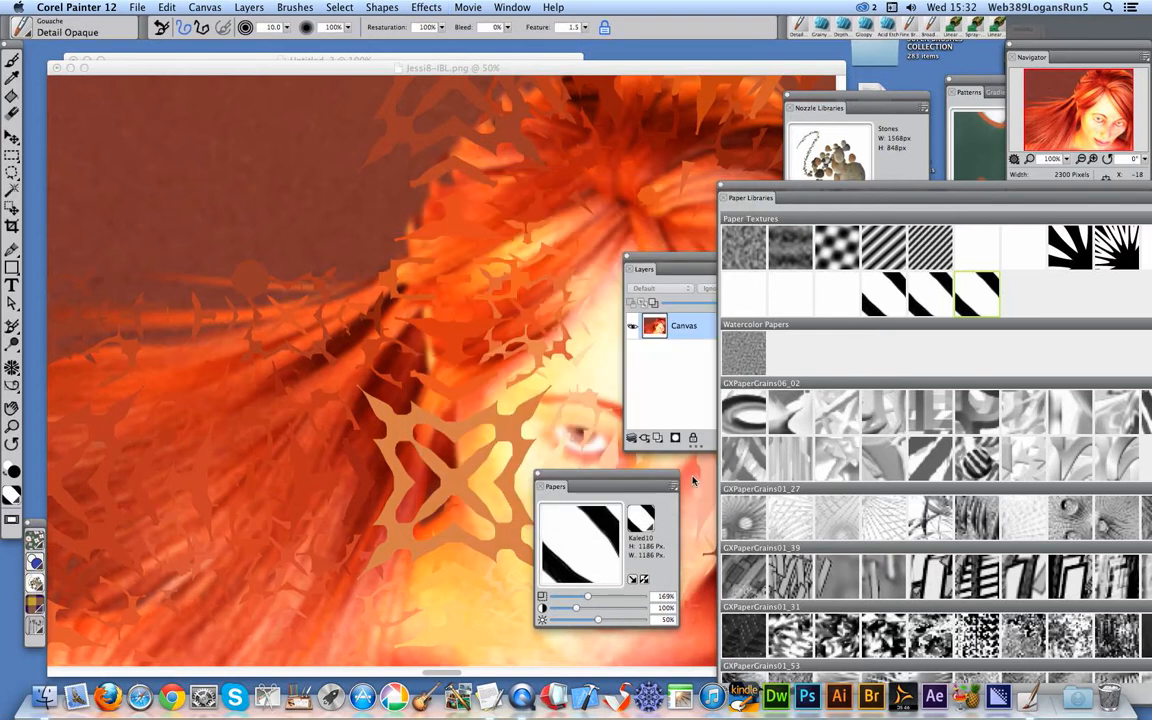
{"action": "left_click_drag", "start_coordinate": [663, 257], "coordinate": [719, 97]}
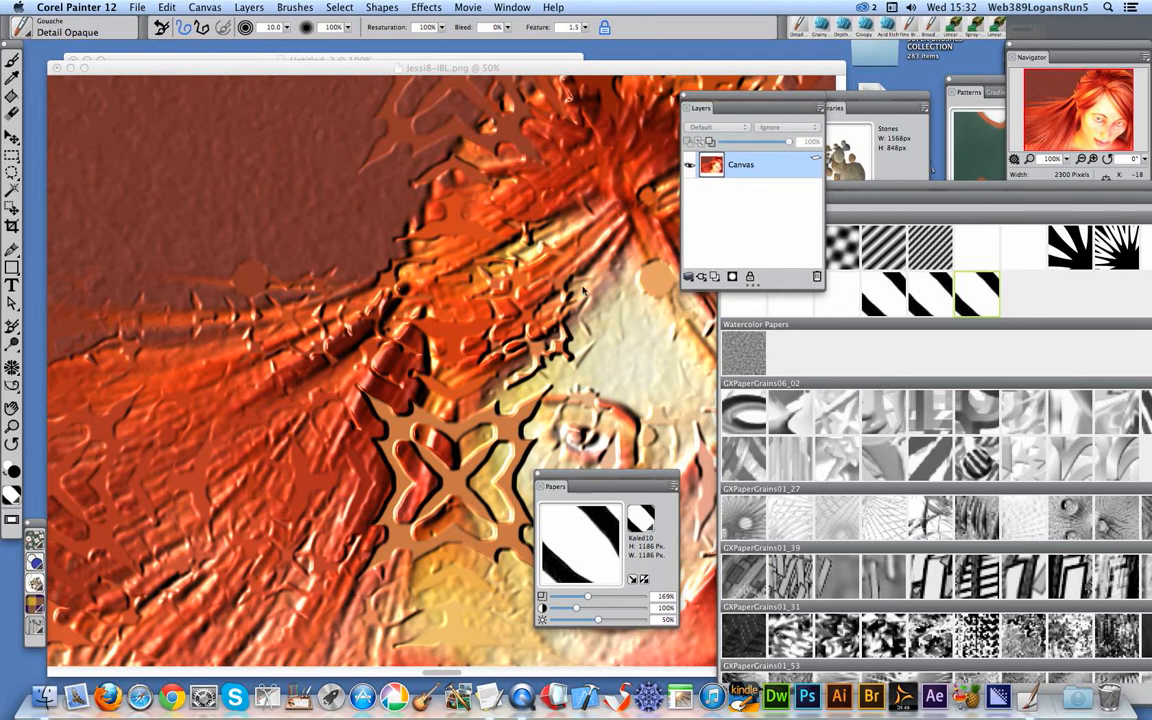
{"action": "left_click_drag", "start_coordinate": [607, 485], "coordinate": [874, 416]}
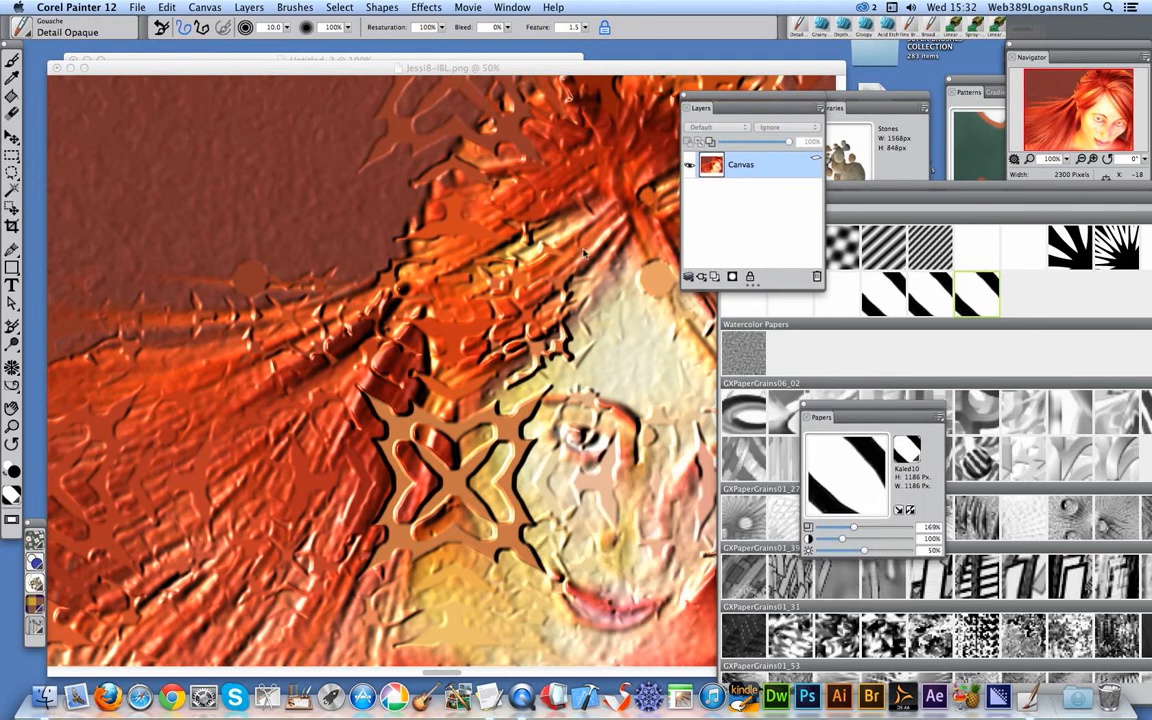